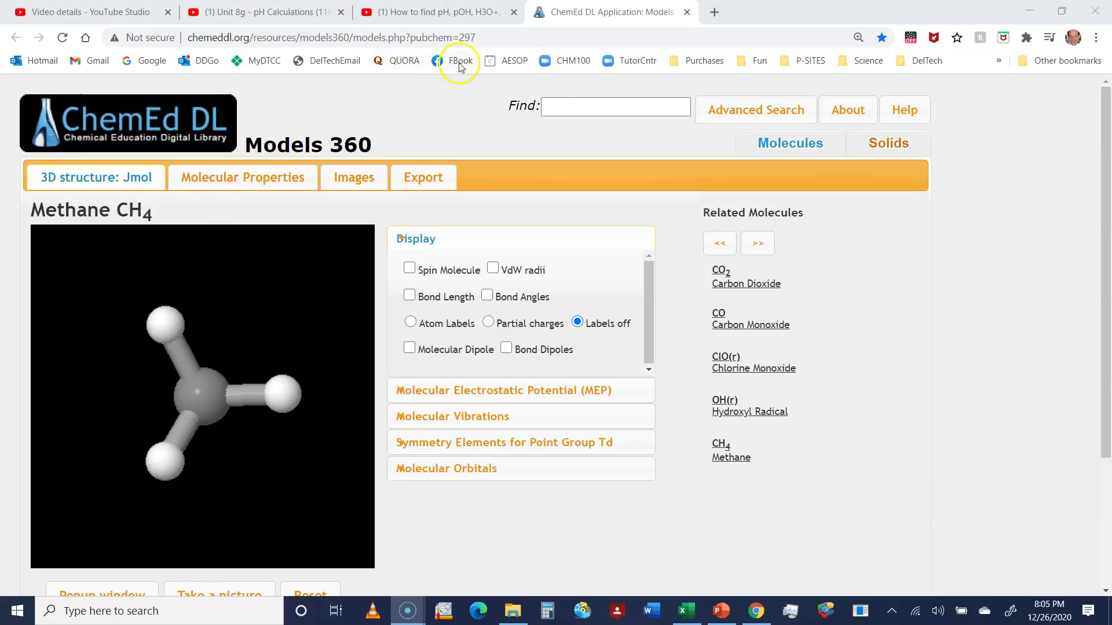
Step: Search for acetone and open the Acetone C3H6O model
left_click(570, 108)
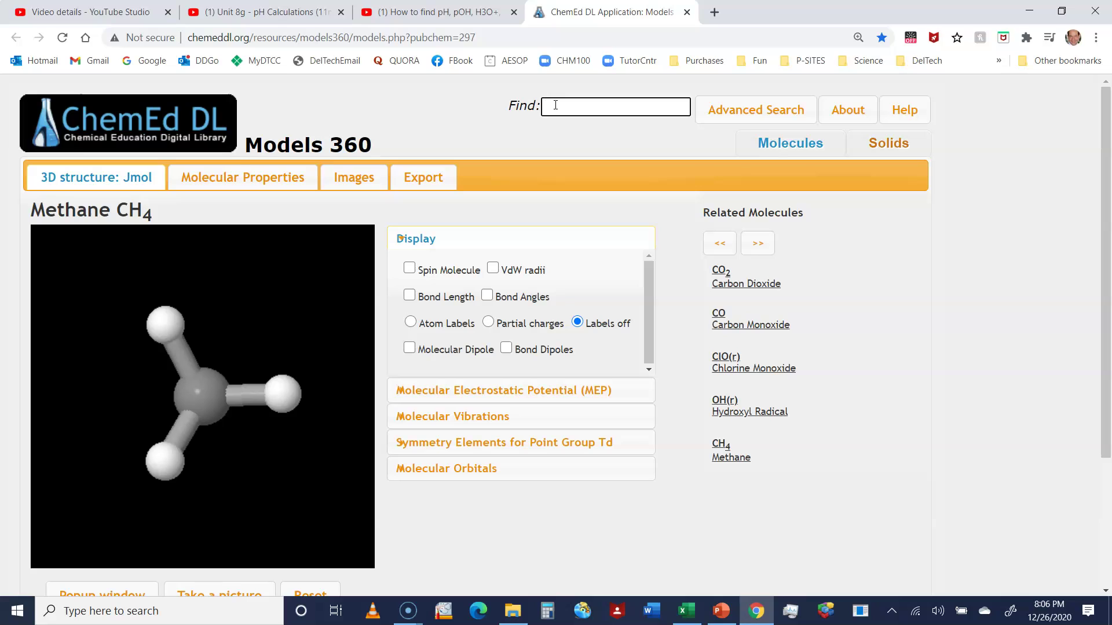
type("acetone")
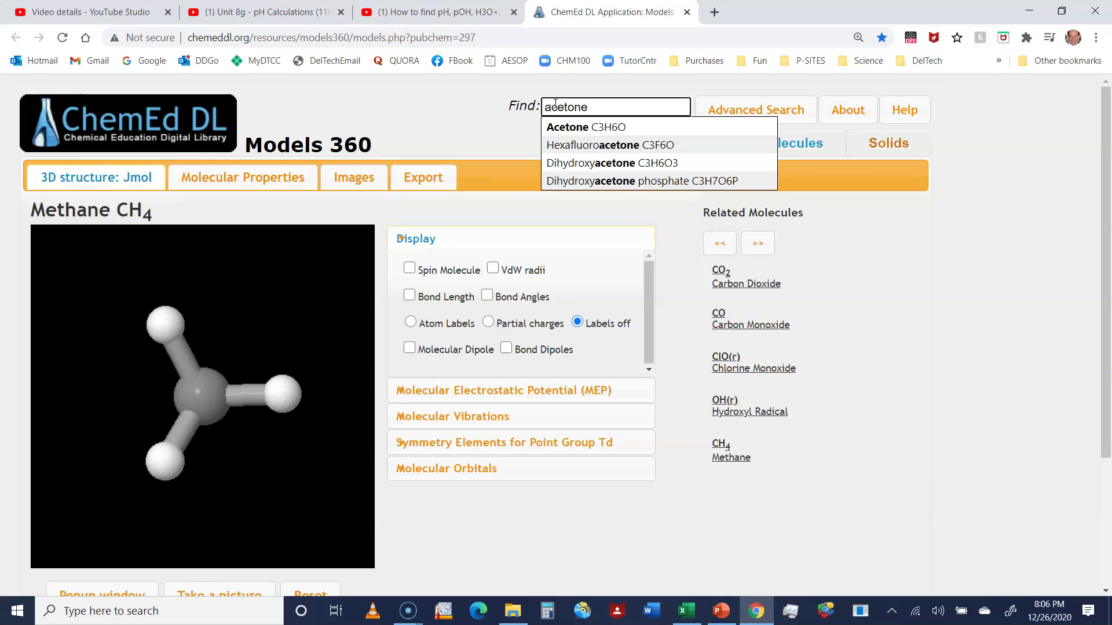
left_click(563, 131)
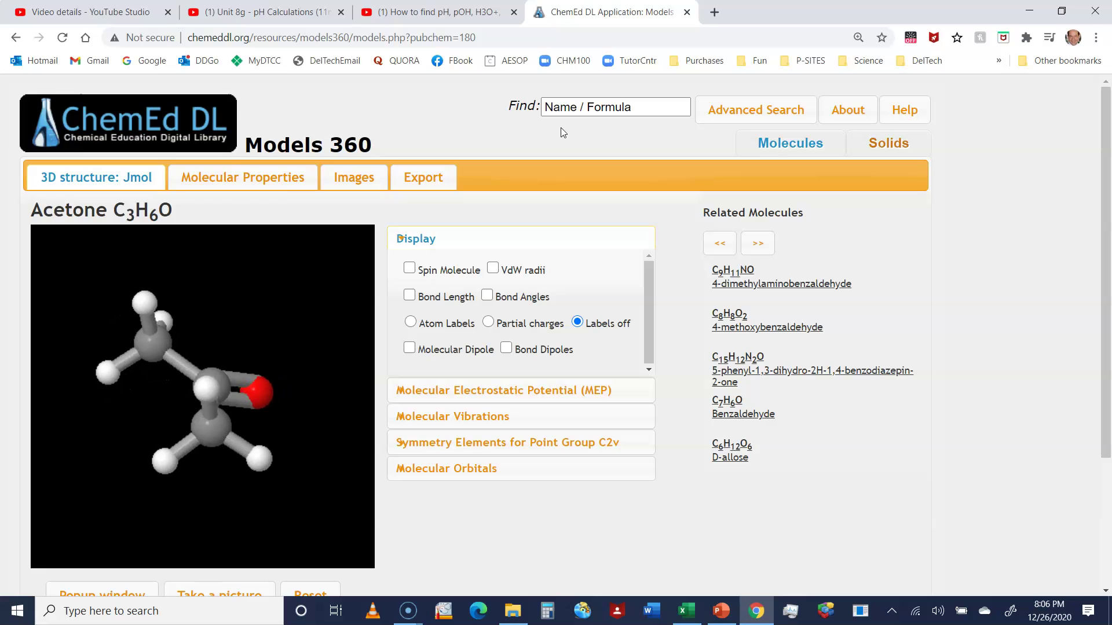
Step: Rotate the acetone model by hand and let it spin briefly to view its structure from all sides
left_click(224, 356)
left_click_drag(216, 283, 135, 399)
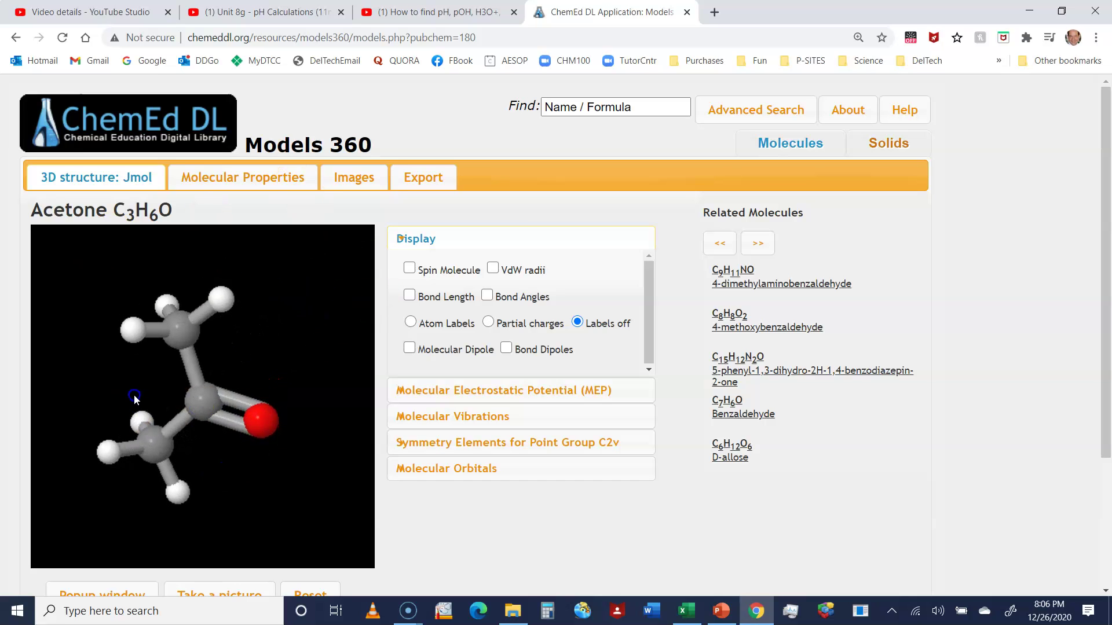
left_click_drag(143, 461, 290, 349)
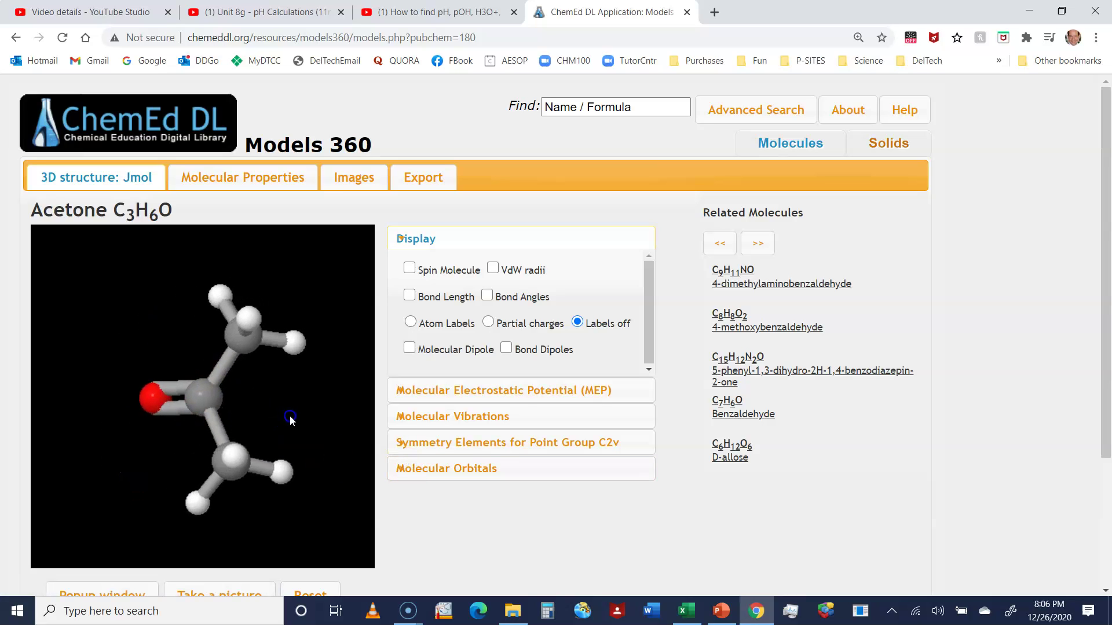
left_click(410, 268)
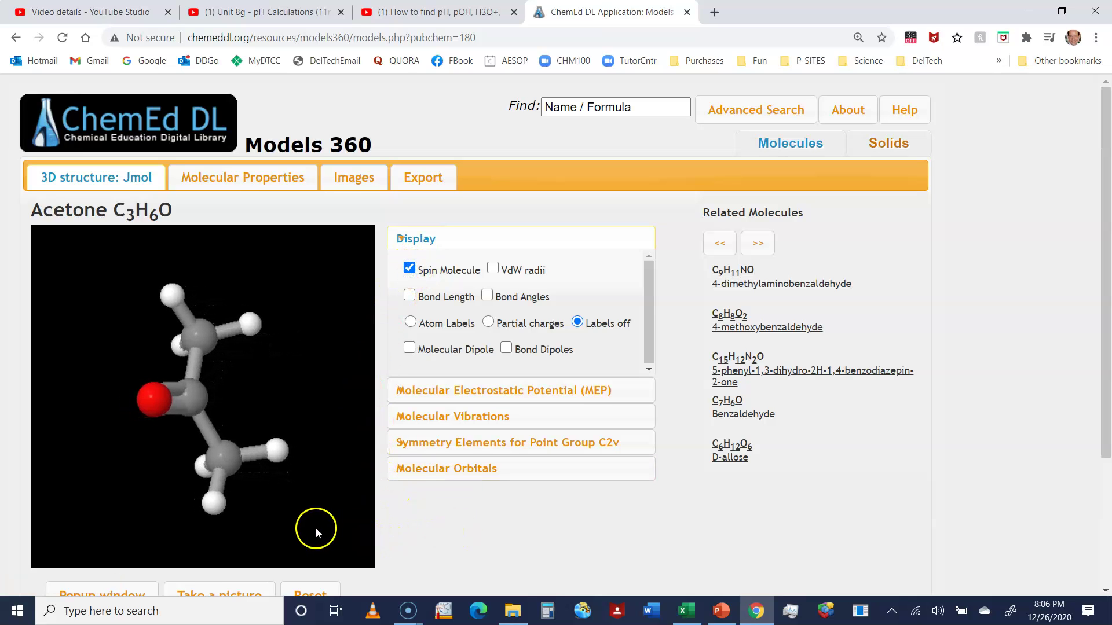
left_click(409, 269)
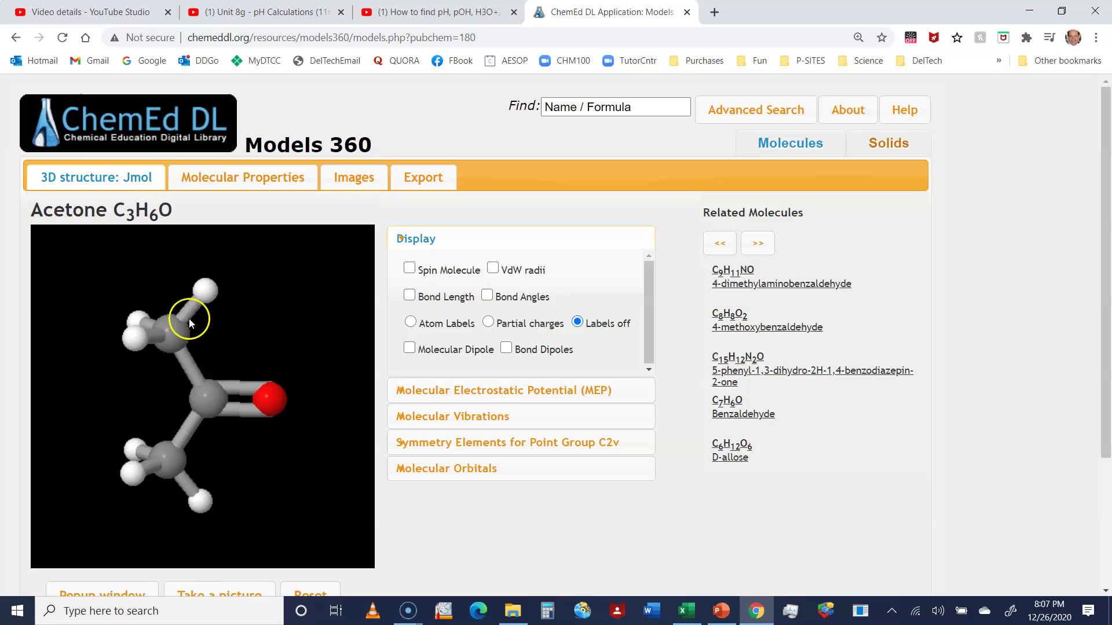
mouse_move(176, 318)
left_mouse_down()
mouse_move(174, 342)
mouse_move(154, 332)
mouse_move(162, 308)
left_mouse_up()
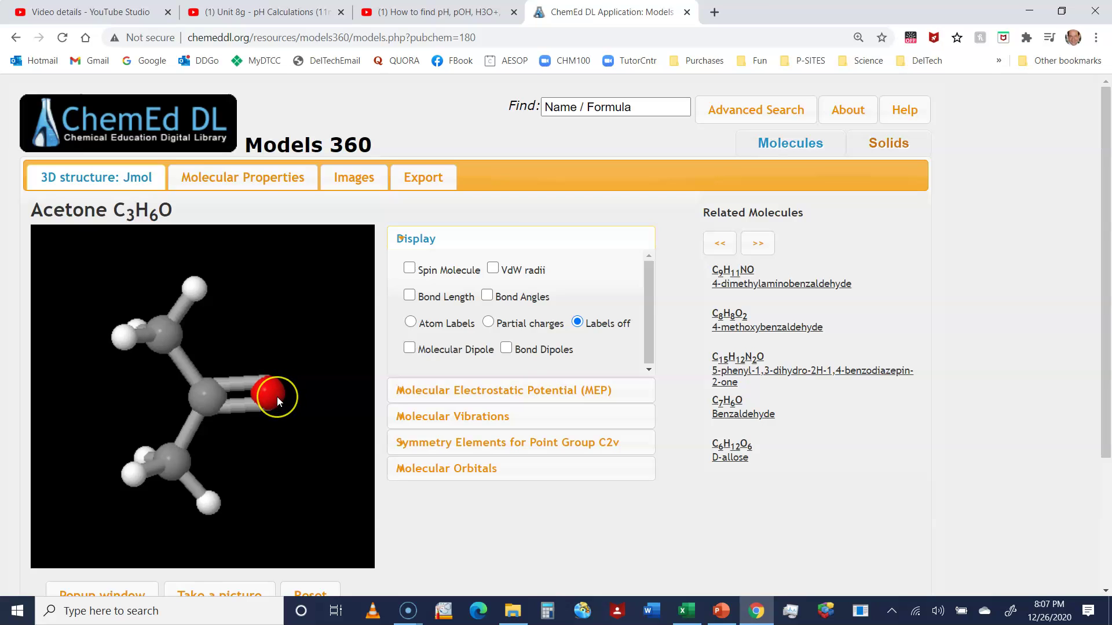
Step: View the acetone model with its van der Waals radii and return to the ball-and-stick display
mouse_move(277, 397)
left_click(493, 268)
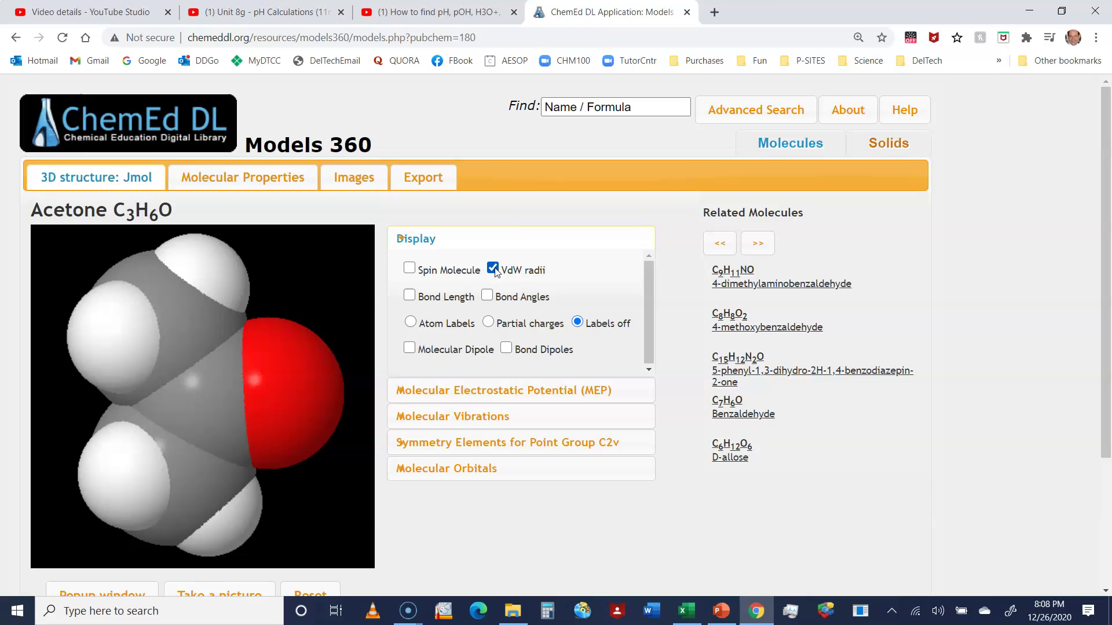
left_click(495, 267)
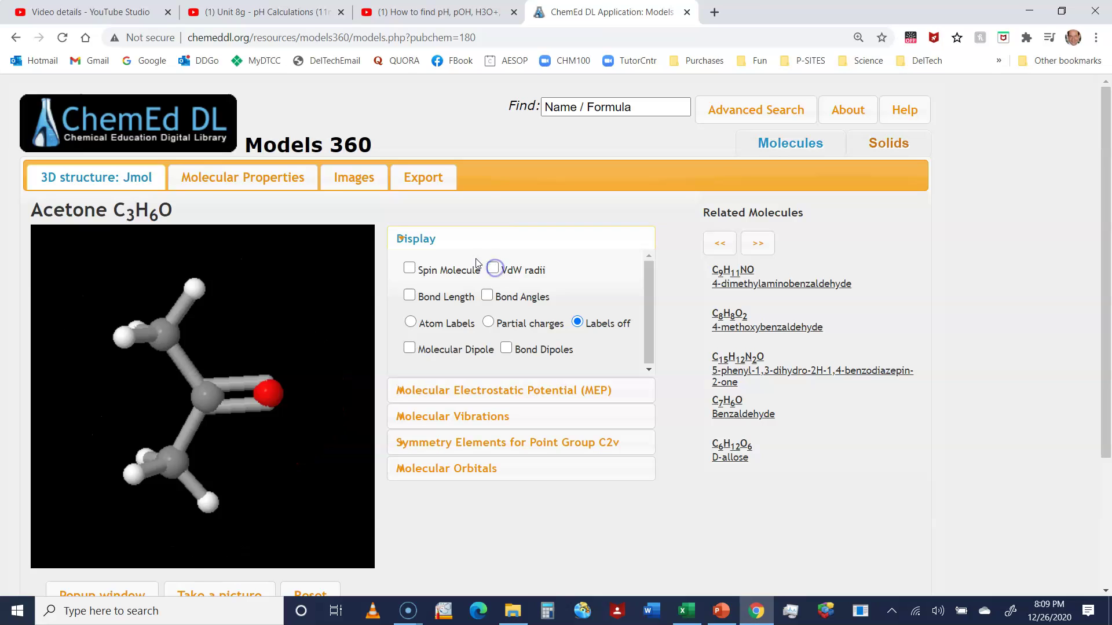
Step: Inspect acetone's bond lengths and its bond angles one after the other, leaving both displays off
left_click(409, 297)
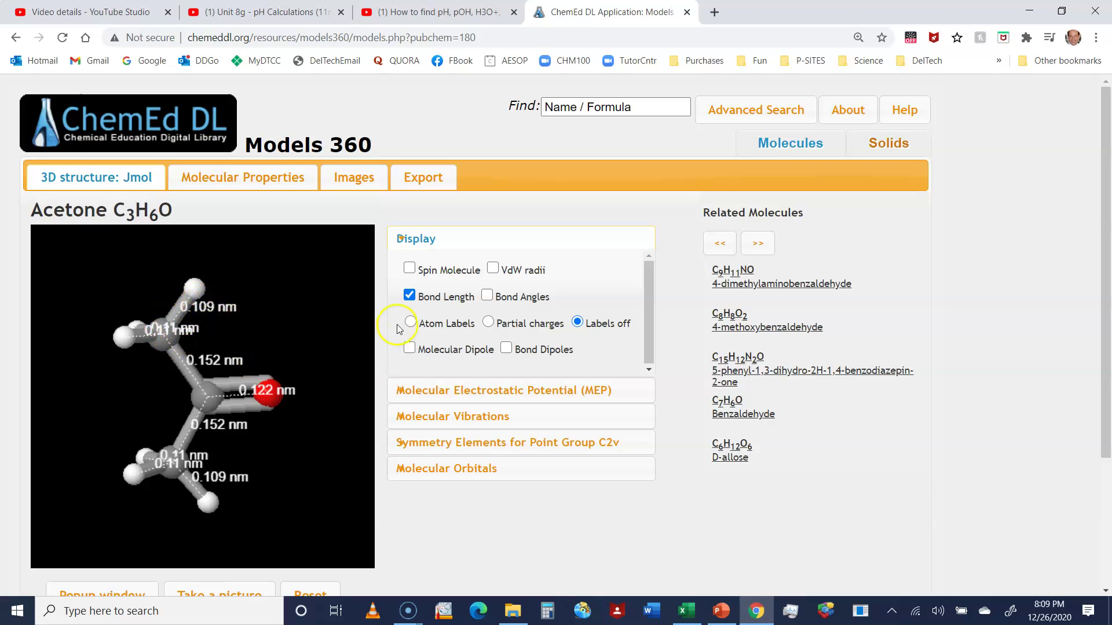
left_click(411, 296)
left_click(487, 297)
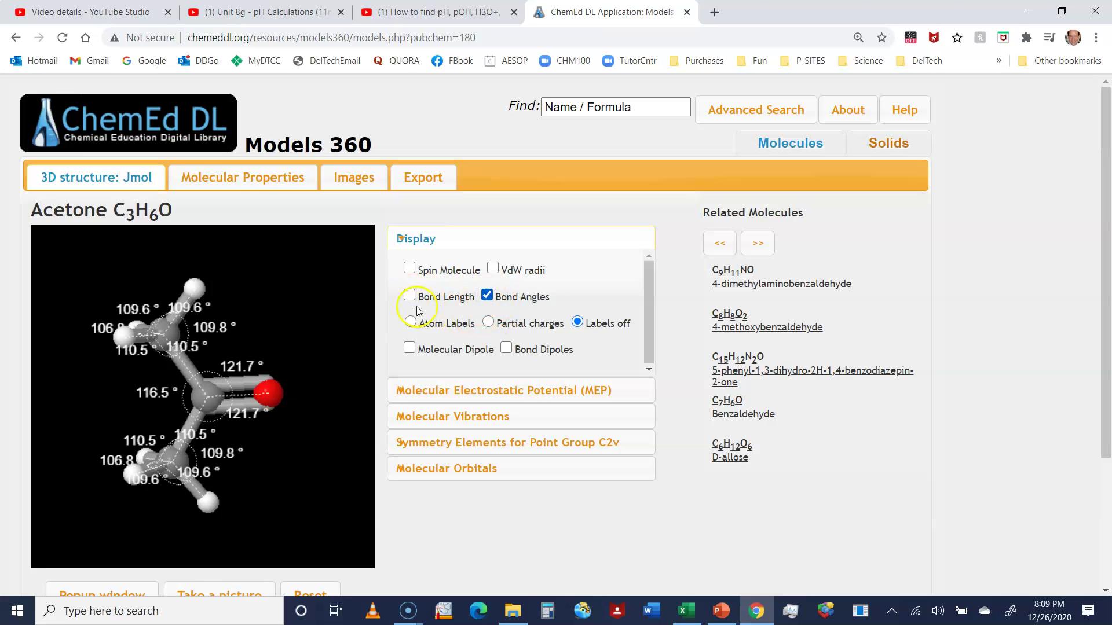
left_click_drag(228, 315, 259, 348)
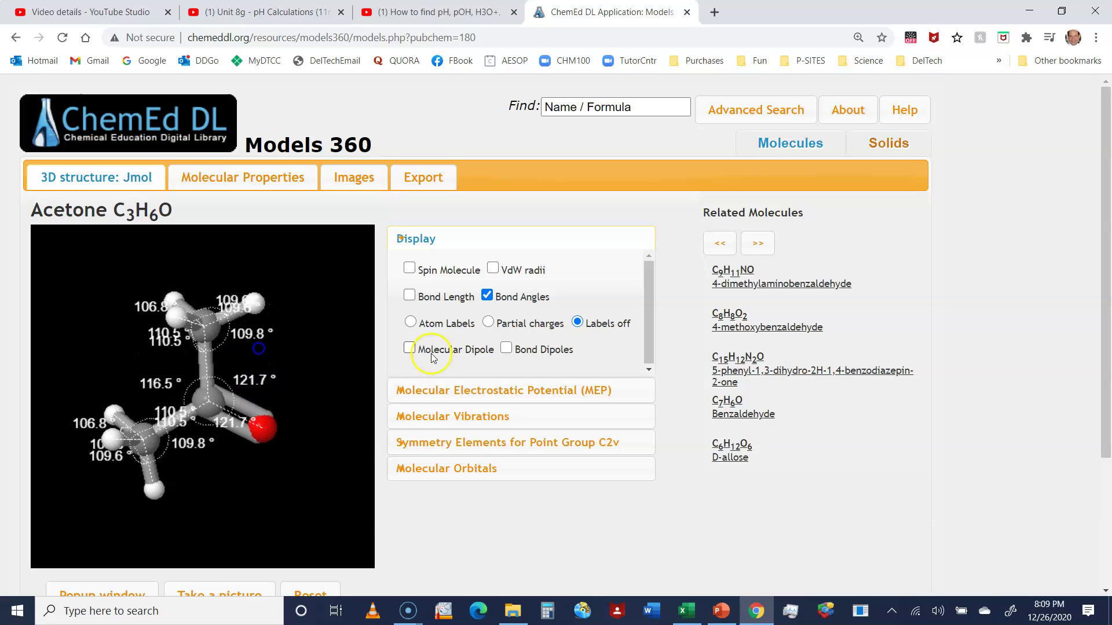
left_click(487, 296)
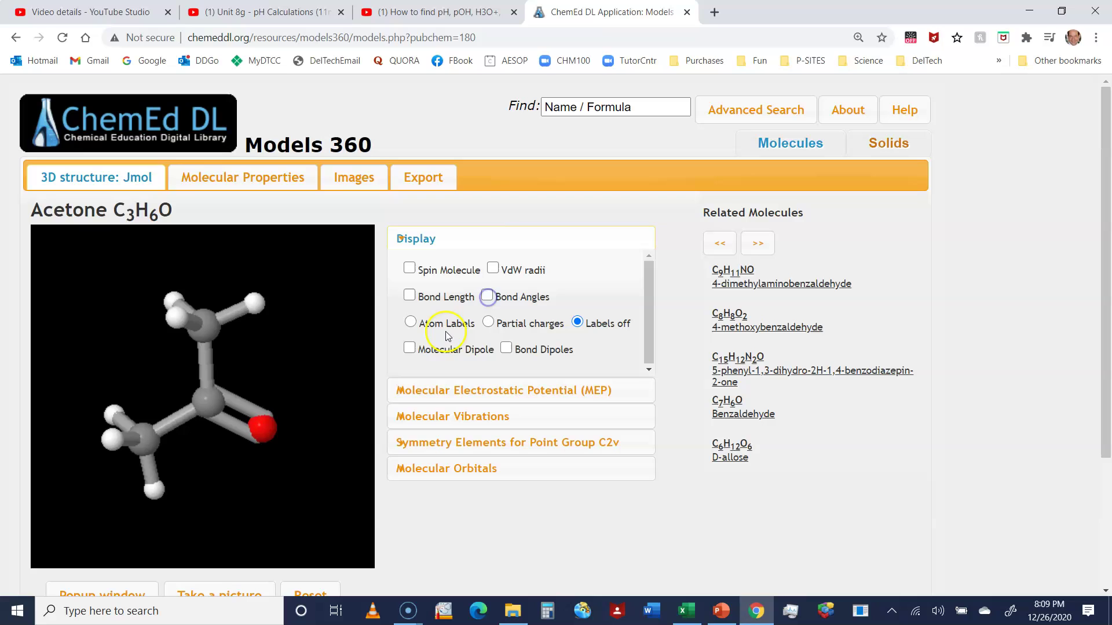
Step: View the atom labels and the partial charges on acetone one after the other, ending with labels off
left_click(409, 320)
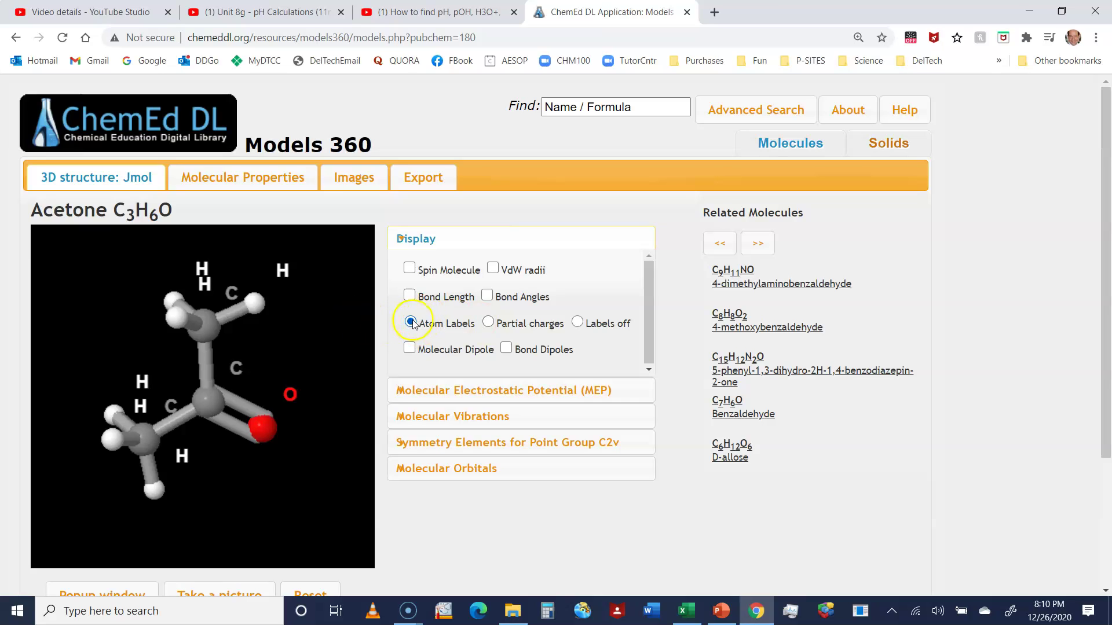
left_click(577, 322)
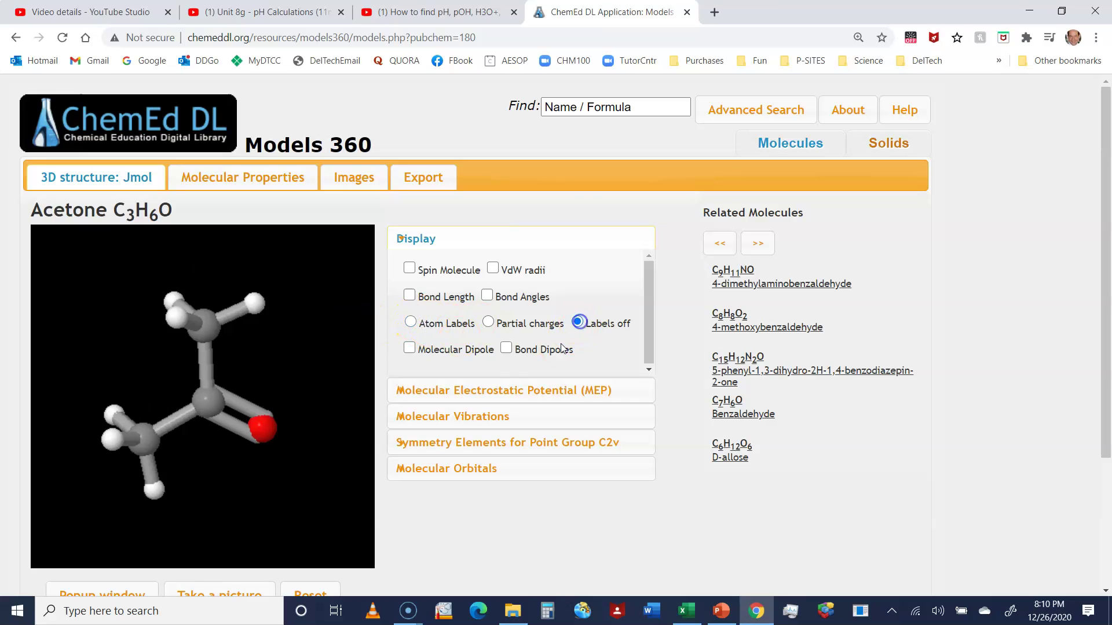
left_click(488, 323)
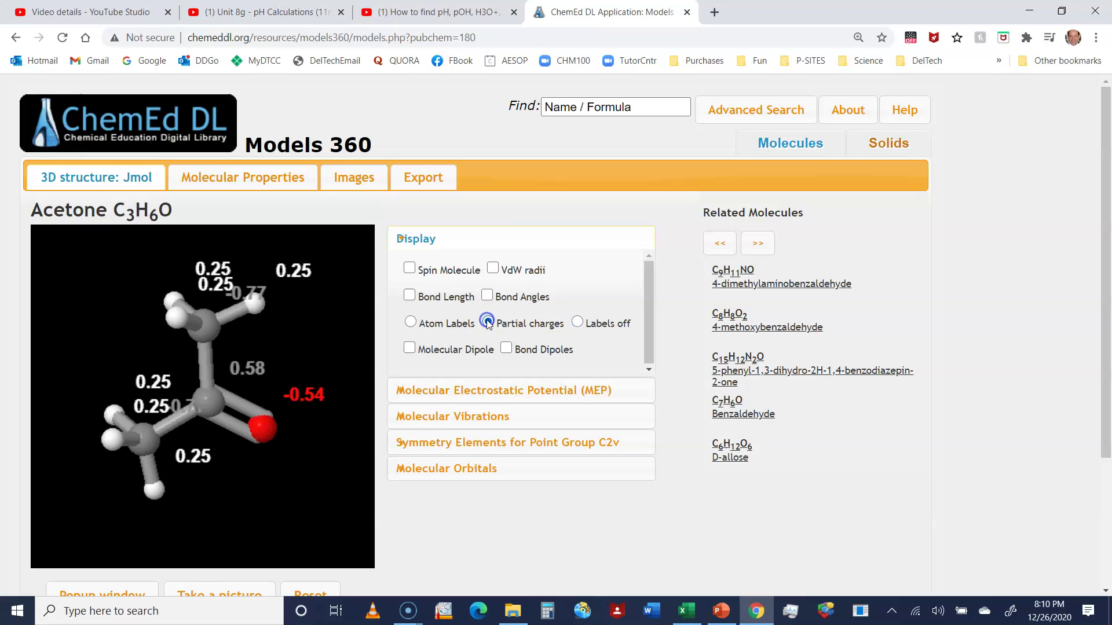
mouse_move(298, 314)
left_mouse_down()
mouse_move(285, 331)
mouse_move(255, 298)
mouse_move(250, 337)
mouse_move(299, 306)
left_mouse_up()
left_click_drag(306, 359, 313, 308)
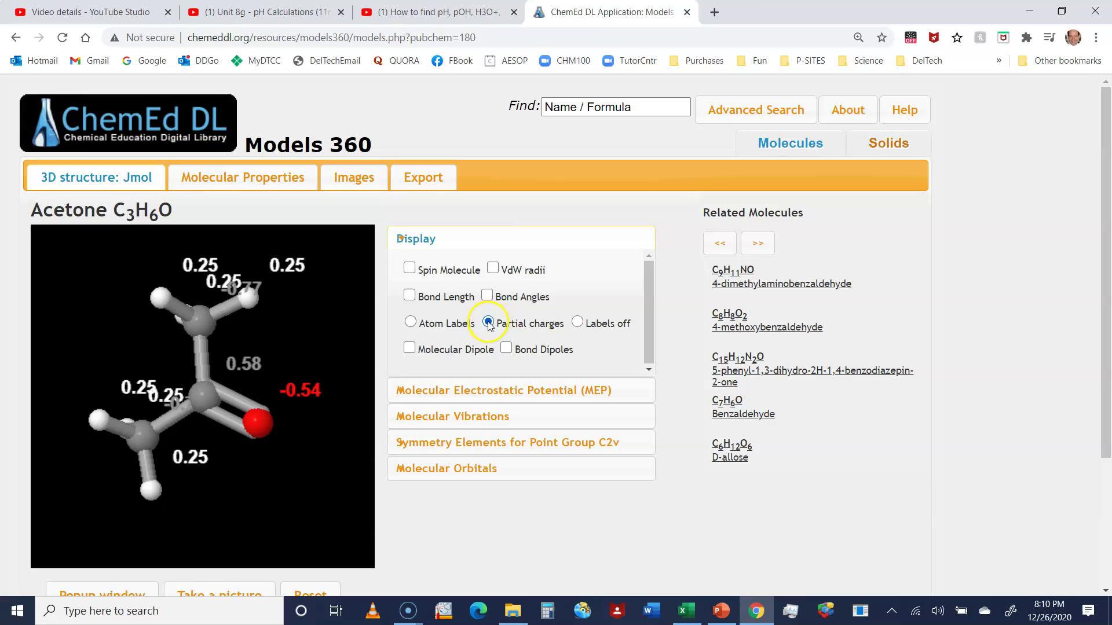
left_click(578, 322)
Step: Show acetone's bond dipoles, inspect the arrows from several angles, and hide them again
left_click(506, 348)
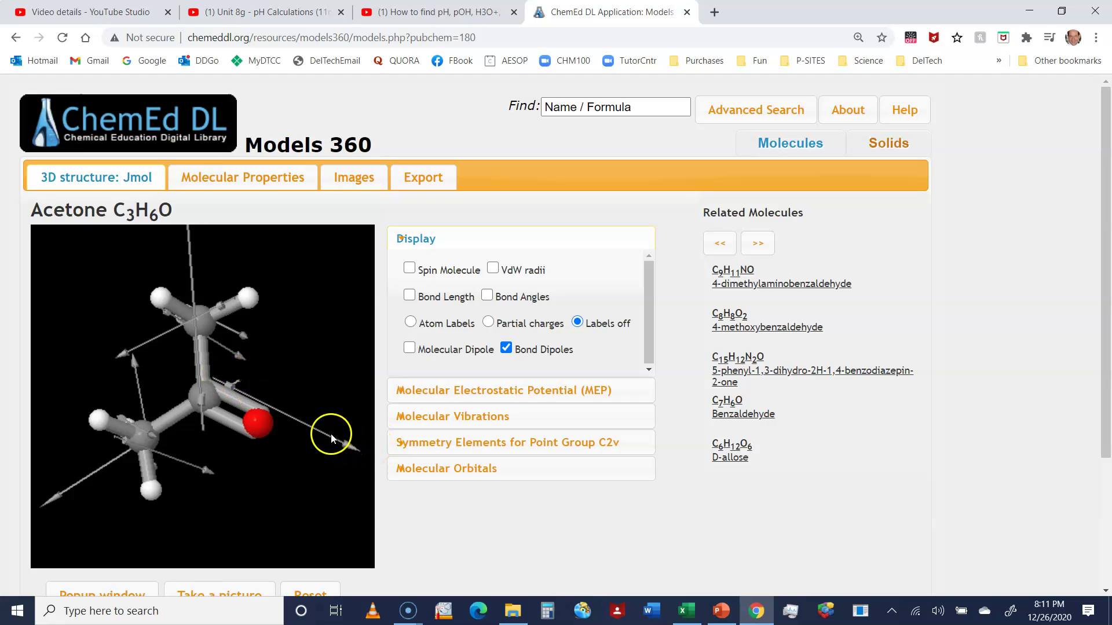
left_click_drag(269, 302, 228, 378)
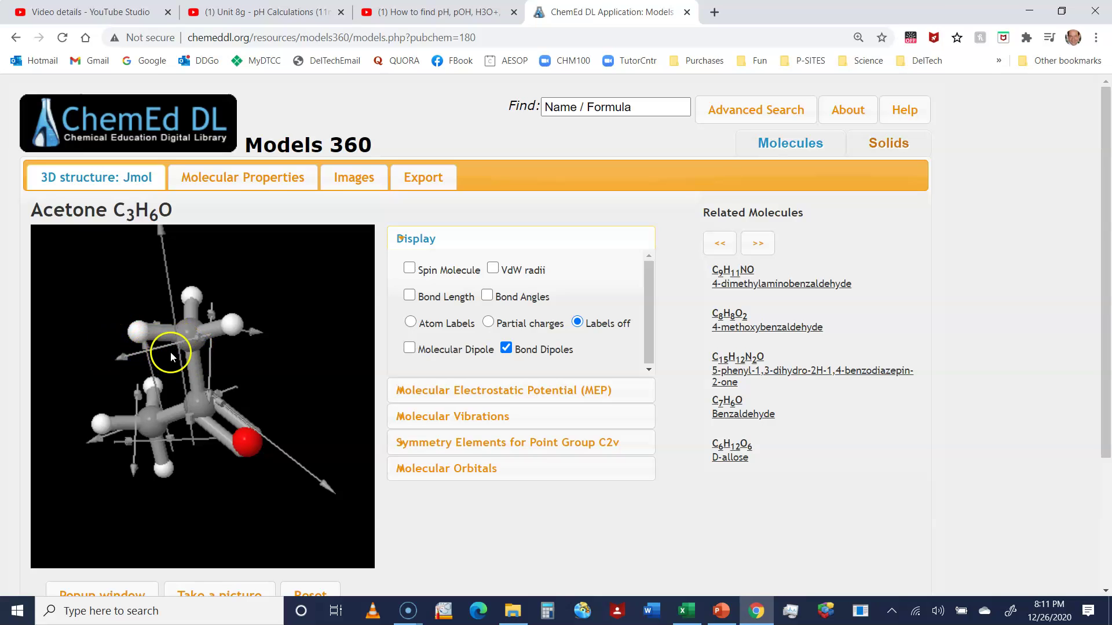
left_click_drag(261, 425, 280, 384)
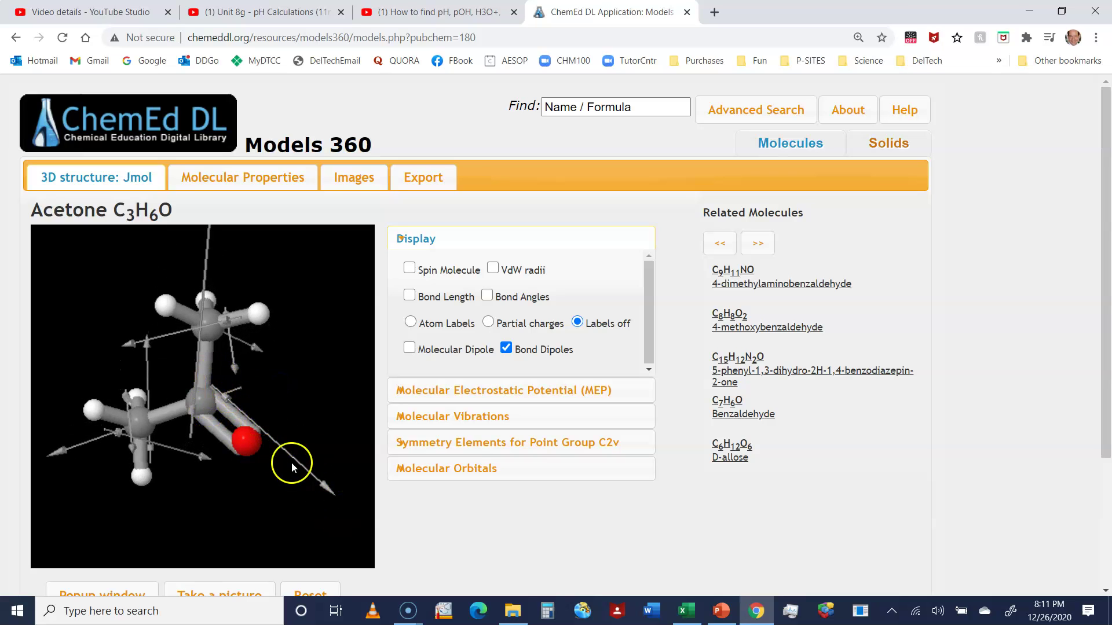
left_click(506, 348)
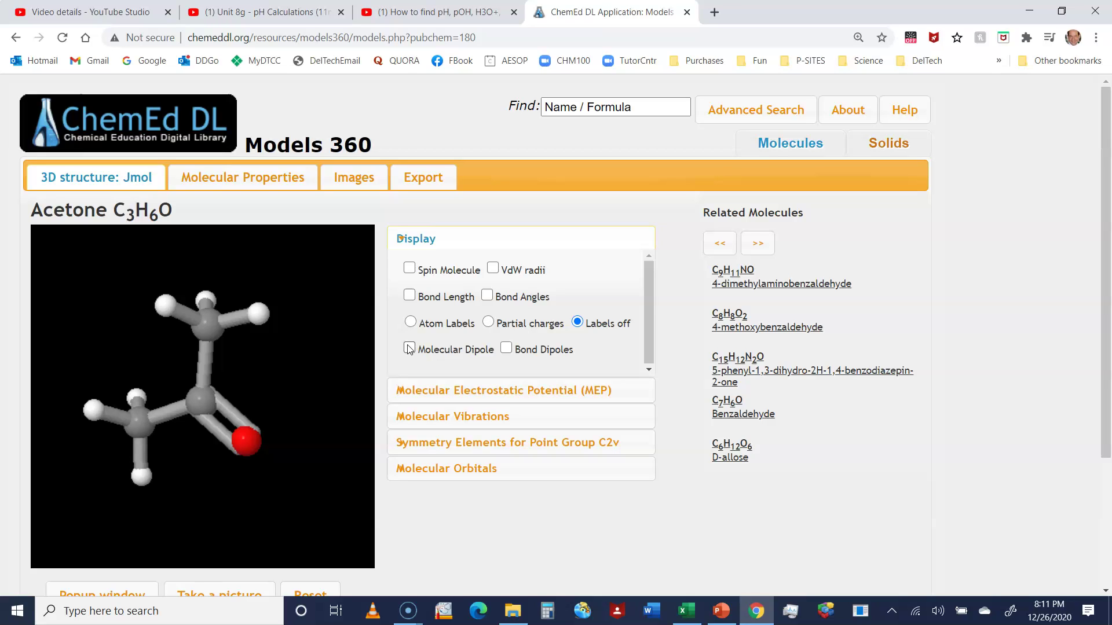
Step: Show acetone's molecular dipole, inspect its direction on the rotated model, and hide it again
left_click(409, 350)
left_click(191, 385)
left_click_drag(250, 438, 247, 359)
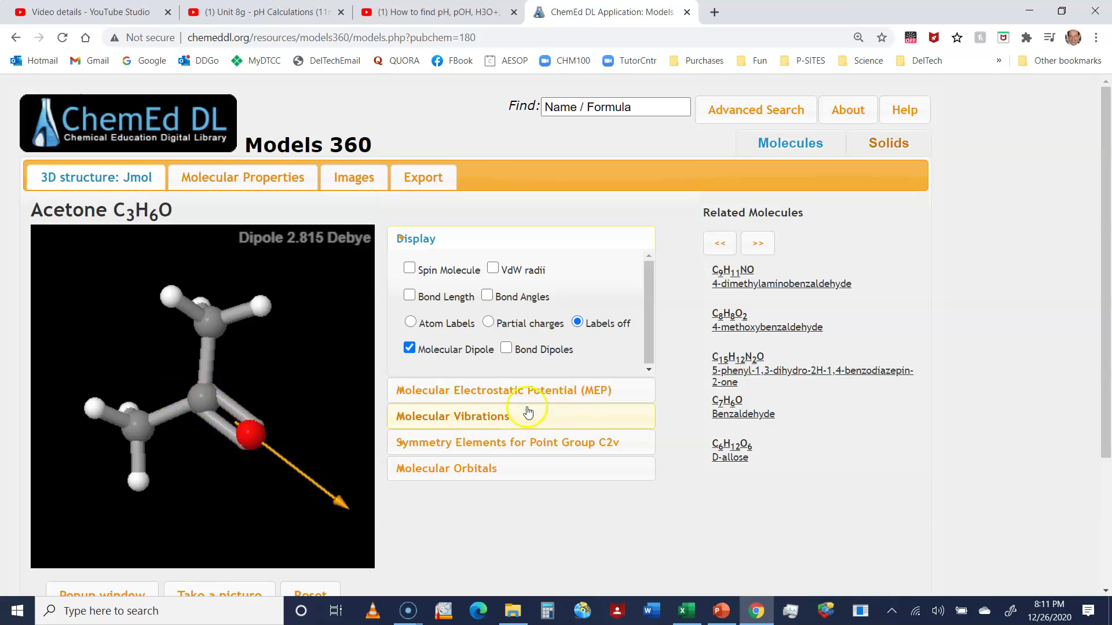
left_click(409, 350)
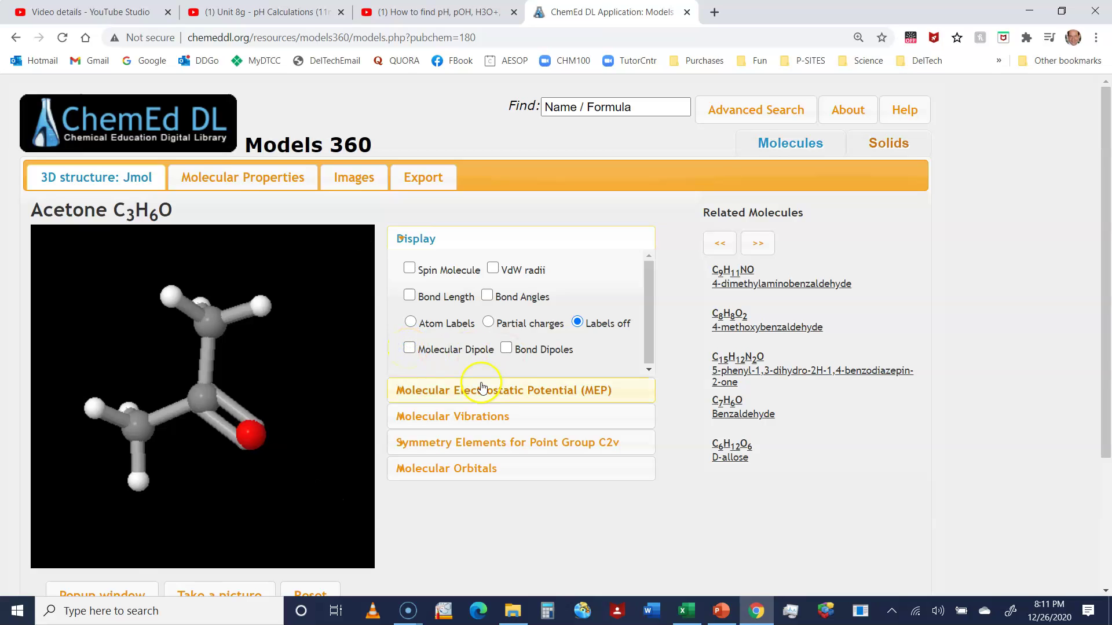
Step: Examine the shape around acetone's methyl carbons and its double-bonded central carbon from slightly different angles
left_click(472, 446)
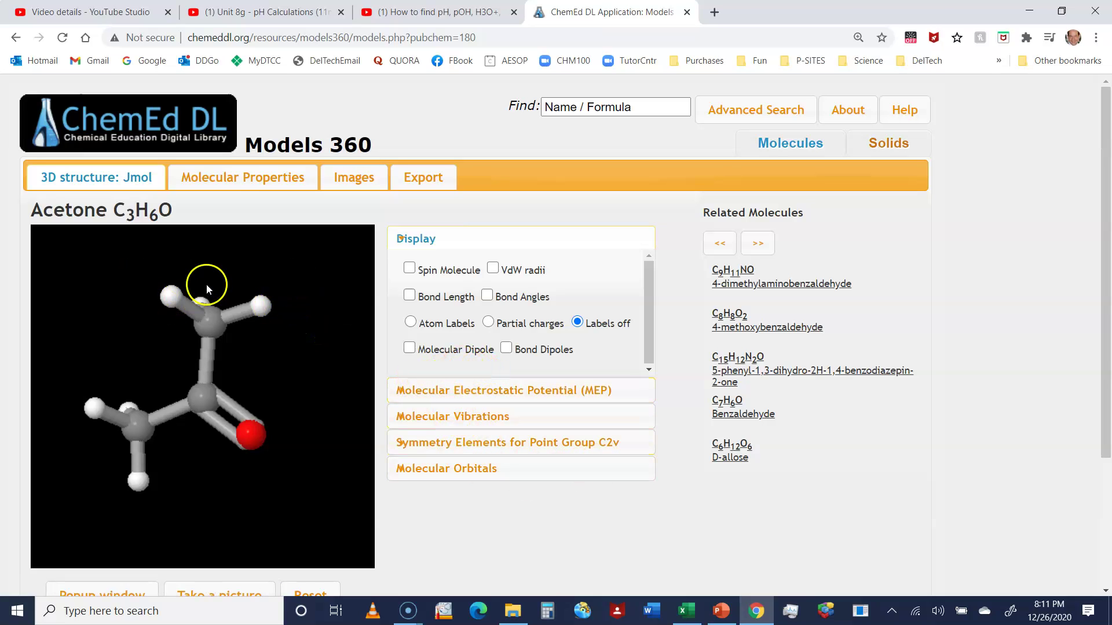
left_click_drag(226, 266, 239, 356)
left_click_drag(149, 327, 144, 329)
left_click(218, 412)
left_click(211, 398)
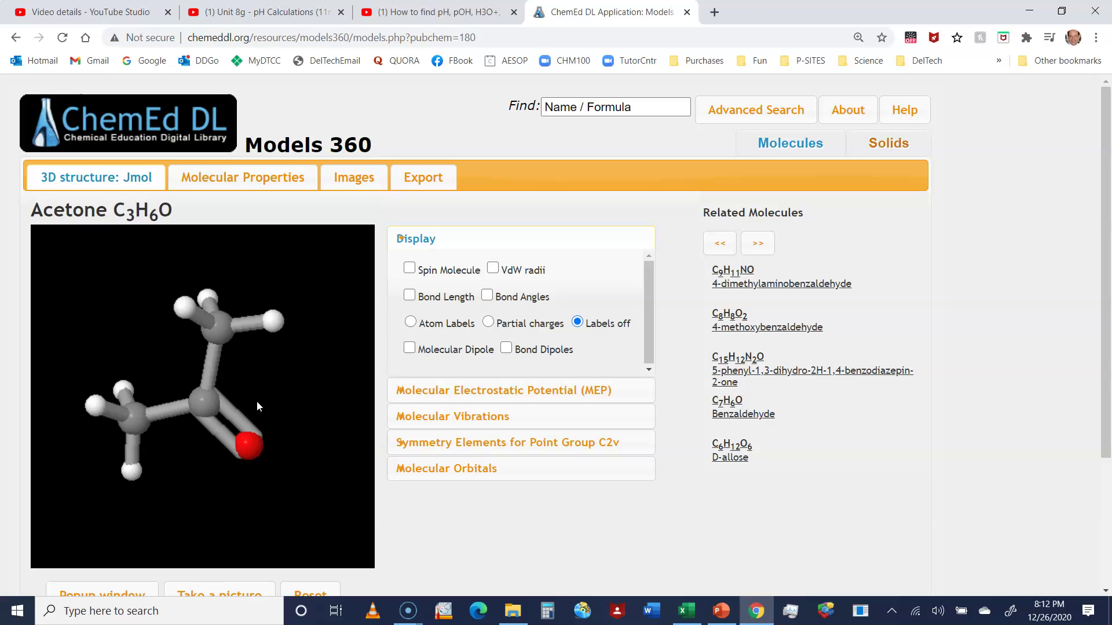
mouse_move(214, 322)
left_mouse_down()
mouse_move(219, 335)
mouse_move(199, 286)
mouse_move(215, 334)
left_mouse_up()
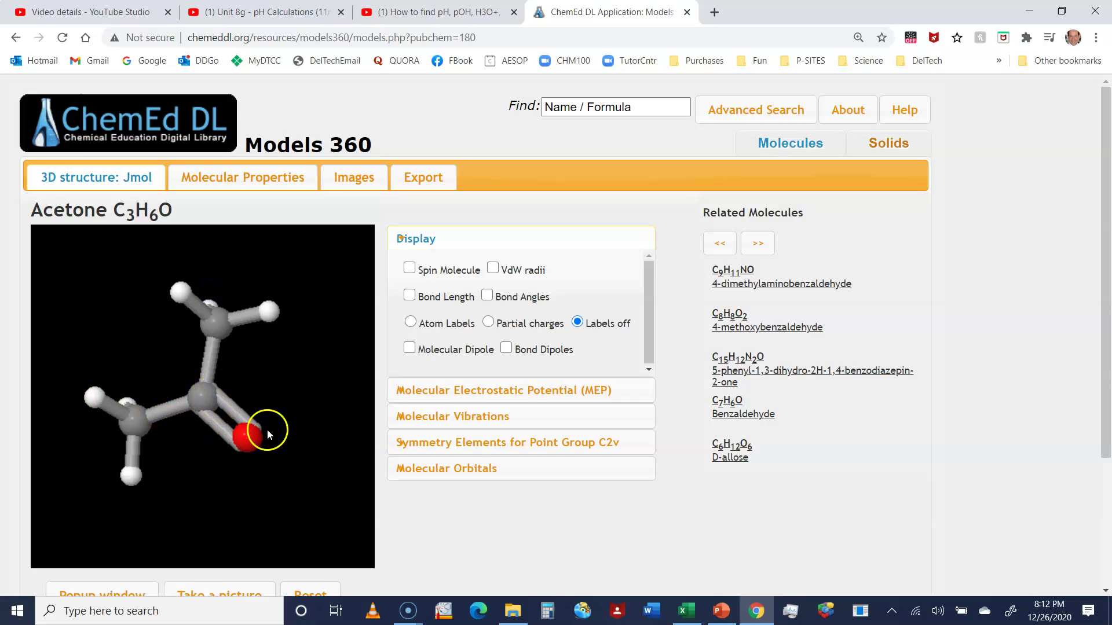
left_click_drag(204, 397, 243, 408)
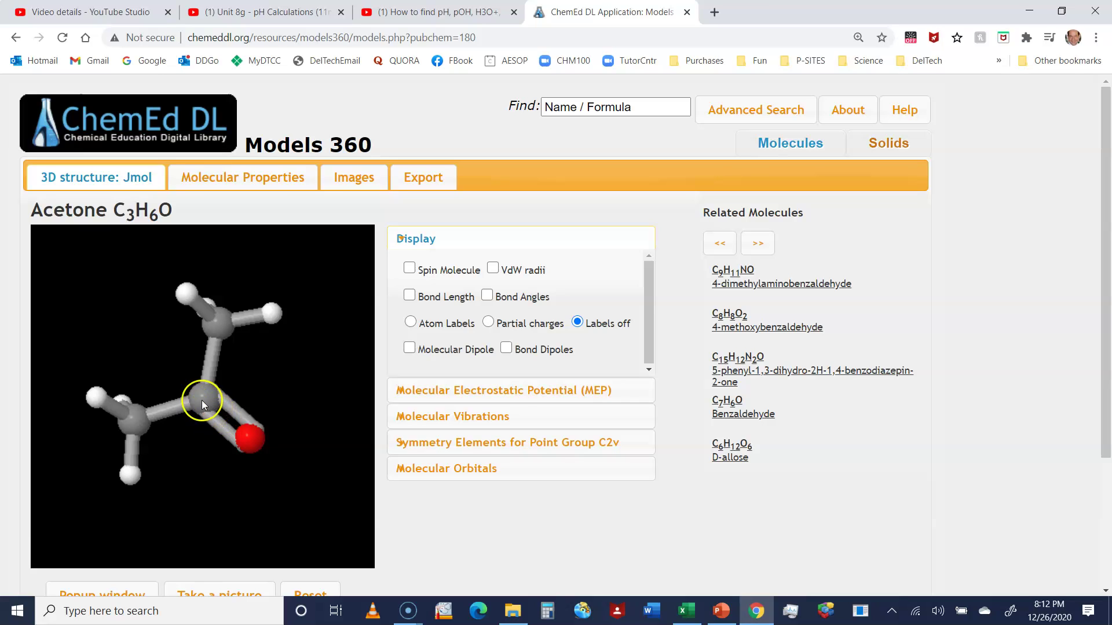
mouse_move(201, 400)
left_mouse_down()
mouse_move(229, 402)
mouse_move(213, 400)
left_mouse_up()
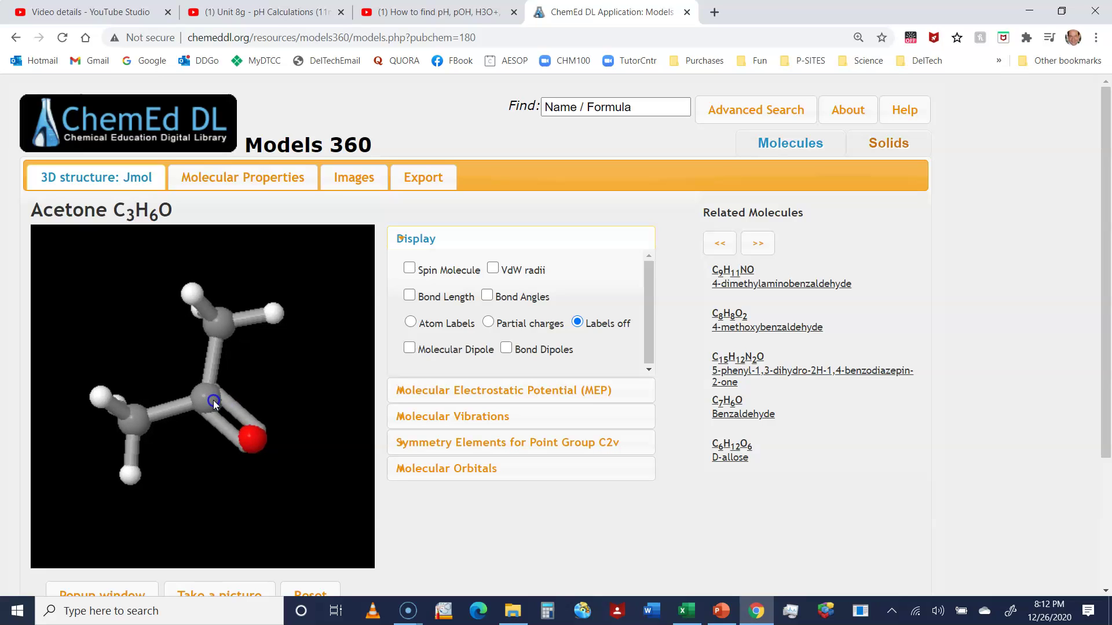
mouse_move(213, 401)
left_mouse_down()
mouse_move(226, 413)
mouse_move(209, 401)
left_mouse_up()
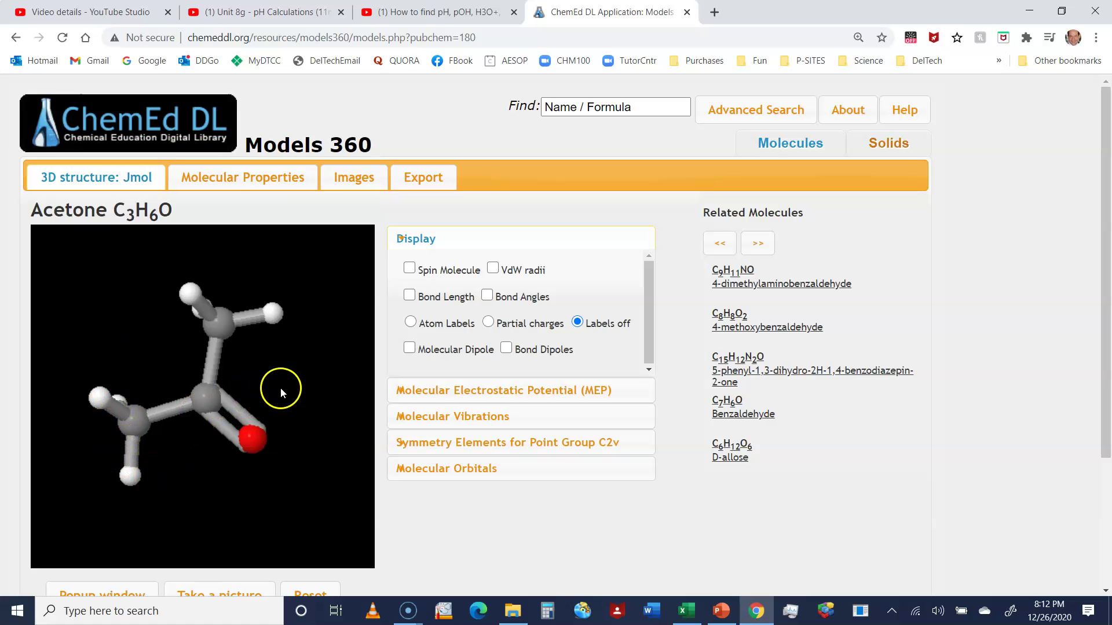
Step: Turn the molecular dipole display back on and examine the arrow relative to acetone's oxygen atom
left_click(416, 349)
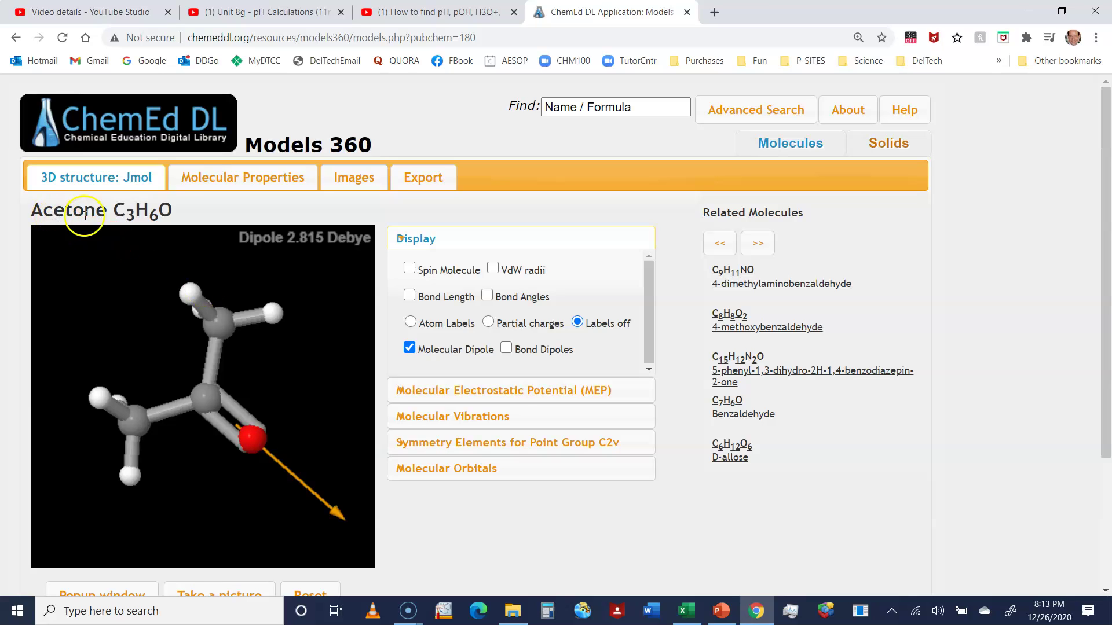
left_click_drag(102, 290, 90, 312)
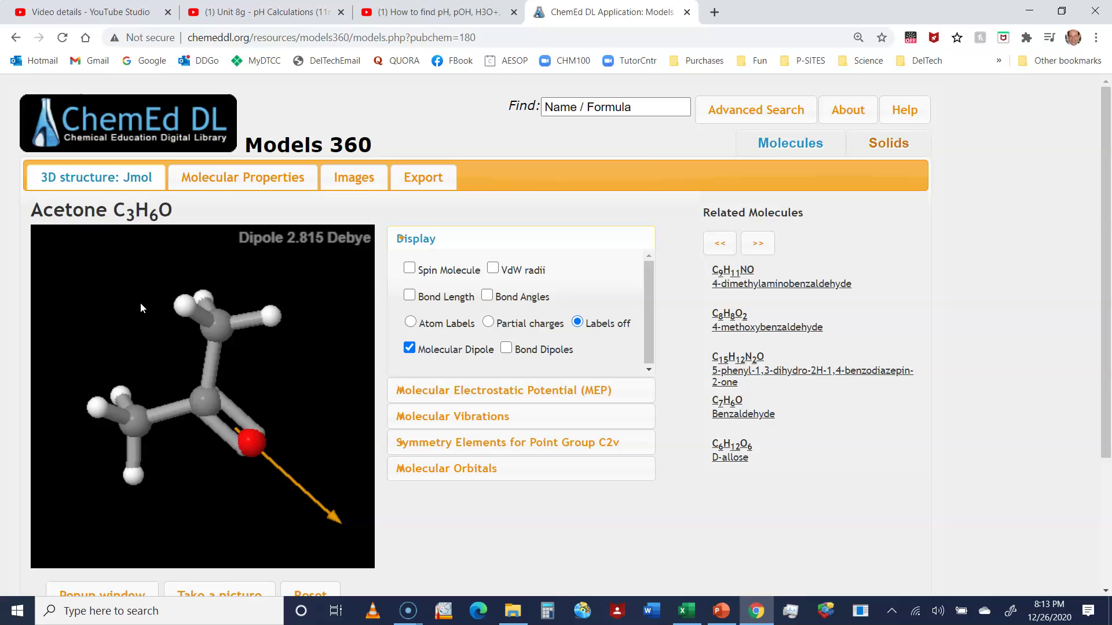
mouse_move(165, 357)
left_mouse_down()
mouse_move(241, 400)
mouse_move(159, 345)
left_mouse_up()
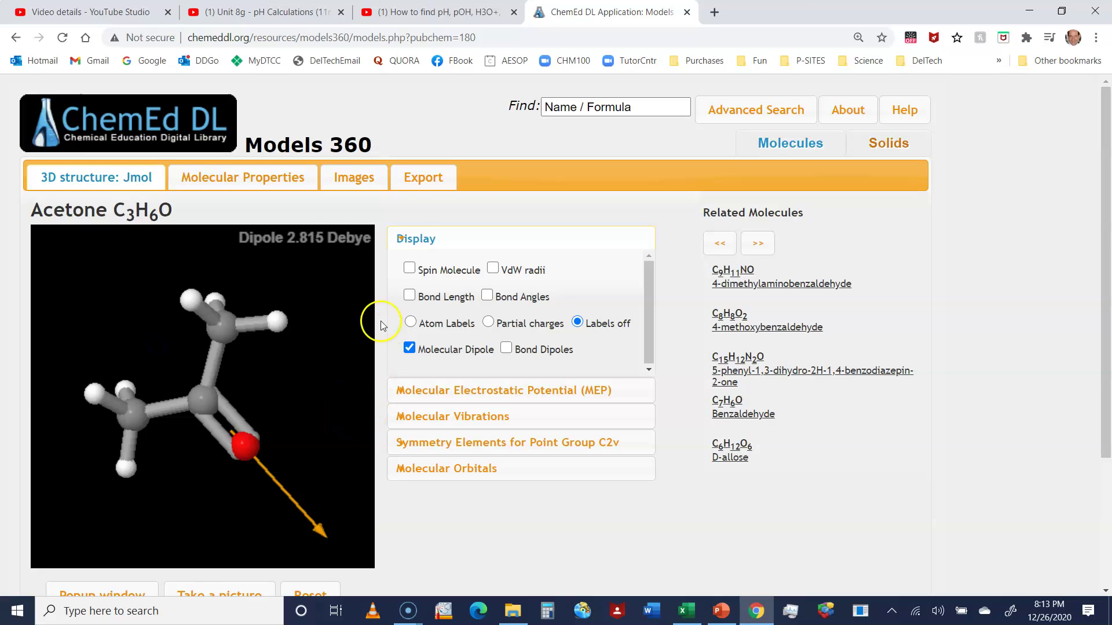
Step: Search the molecules for "o" and open the 2-methylpropan-2-ol C4H10O model
left_click(584, 108)
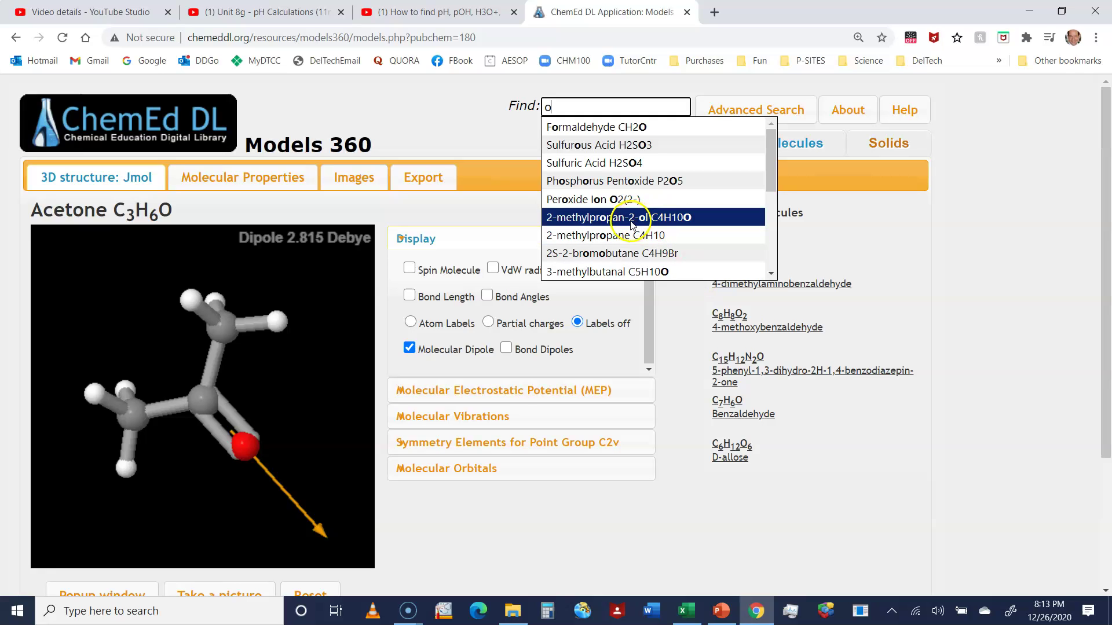
left_click(618, 219)
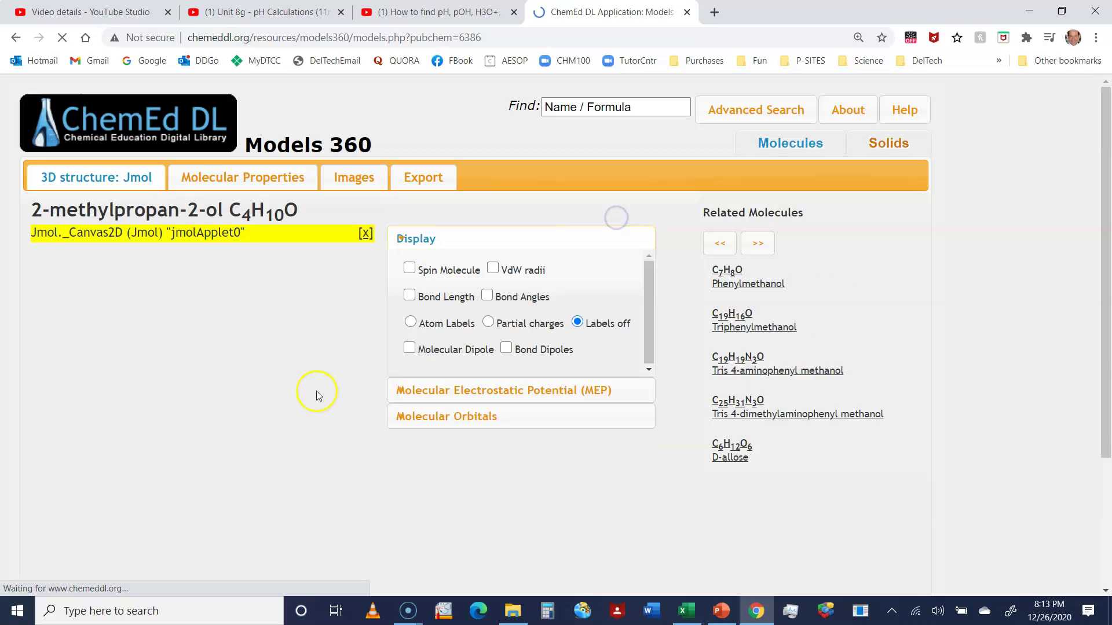
Step: Rotate the 2-methylpropan-2-ol model, inspect its molecular dipole arrow relative to the oxygen atom, and hide the arrow again
left_click_drag(322, 387, 301, 432)
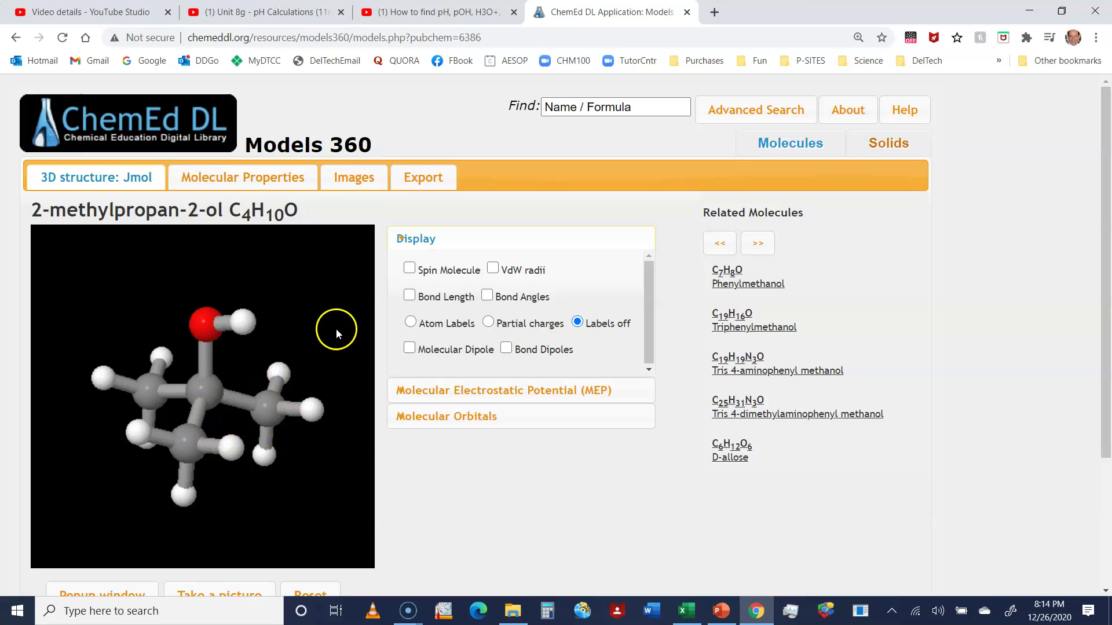
left_click(411, 349)
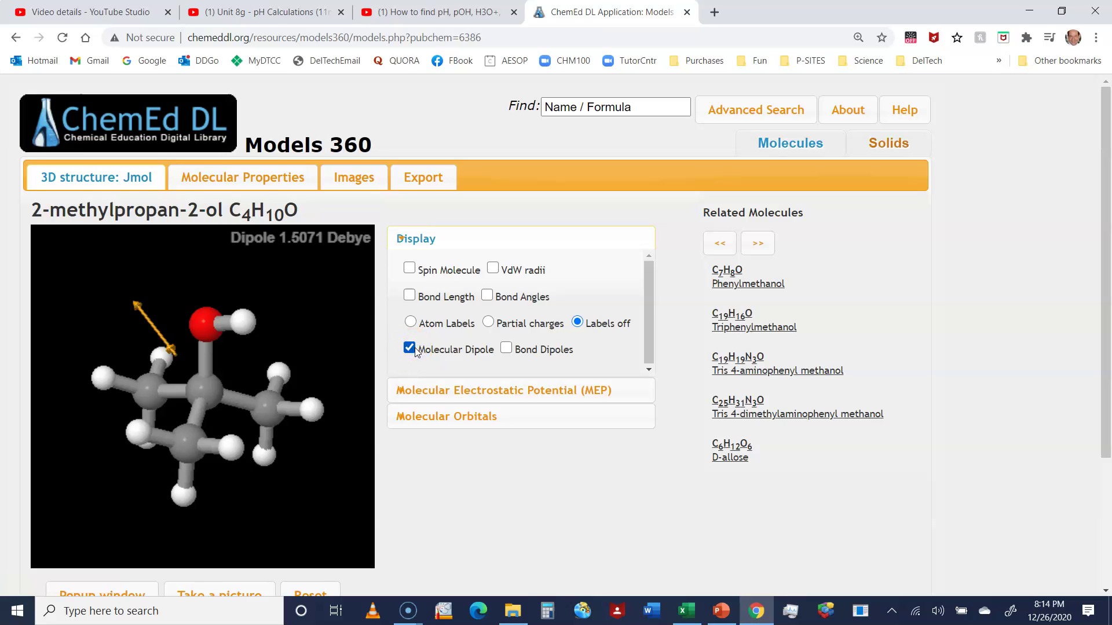
left_click(410, 349)
Step: Show the individual bond dipoles on 2-methylpropan-2-ol, inspect them, and turn them off again
left_click(506, 348)
left_click(361, 355)
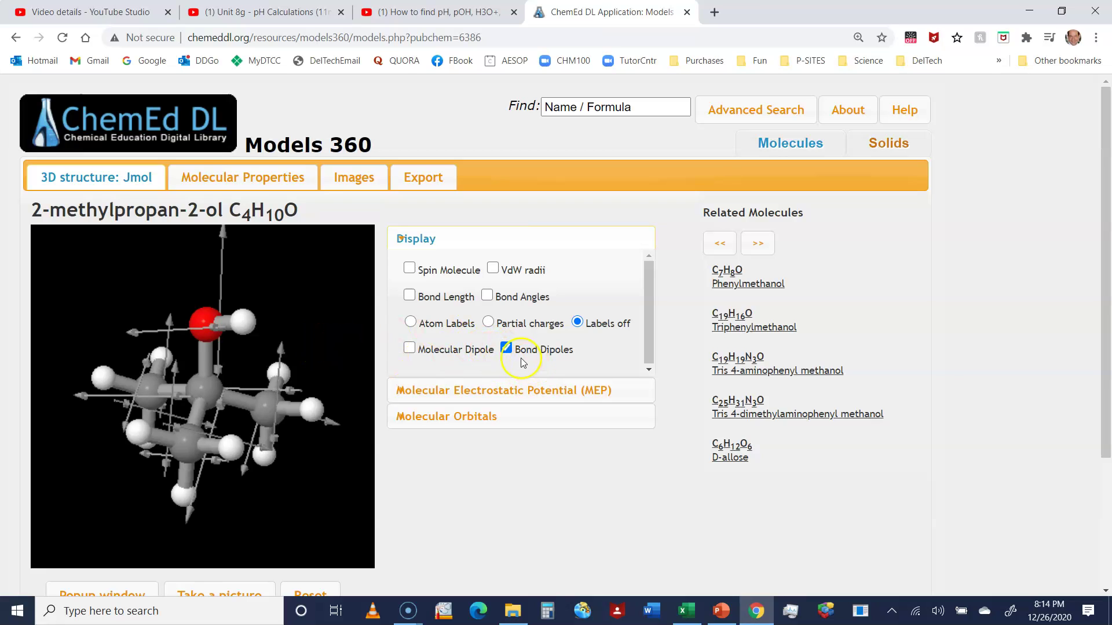
left_click(506, 348)
mouse_move(225, 294)
left_mouse_down()
mouse_move(227, 322)
mouse_move(228, 293)
left_mouse_up()
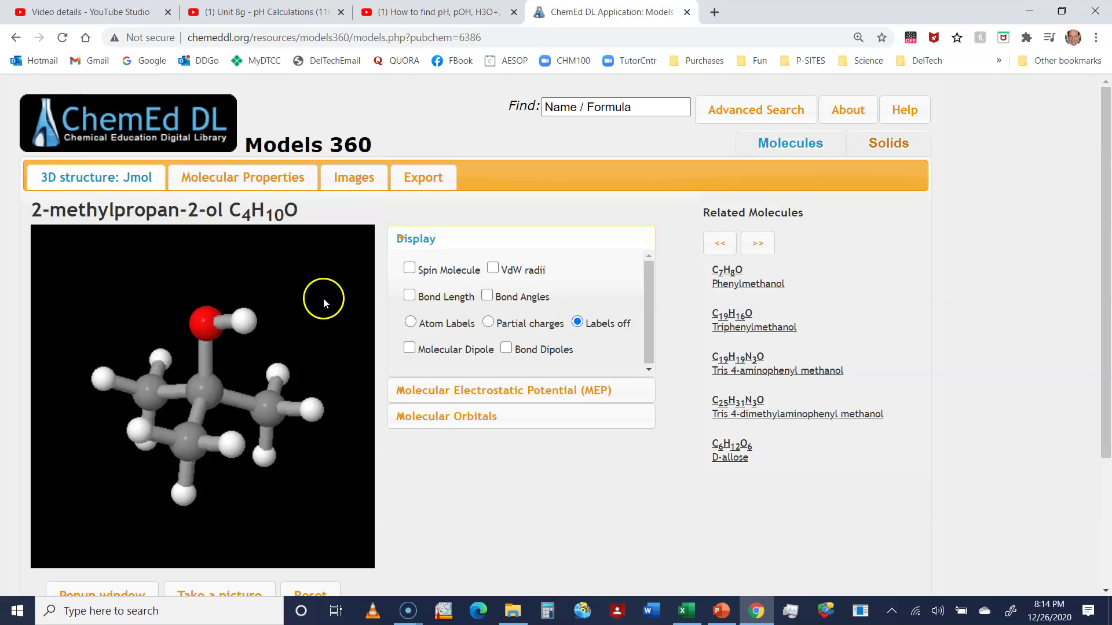
Step: Spin the molecule briefly, examine its VdW radii view from another angle, and return to the ball-and-stick view
left_click(410, 269)
left_click(410, 268)
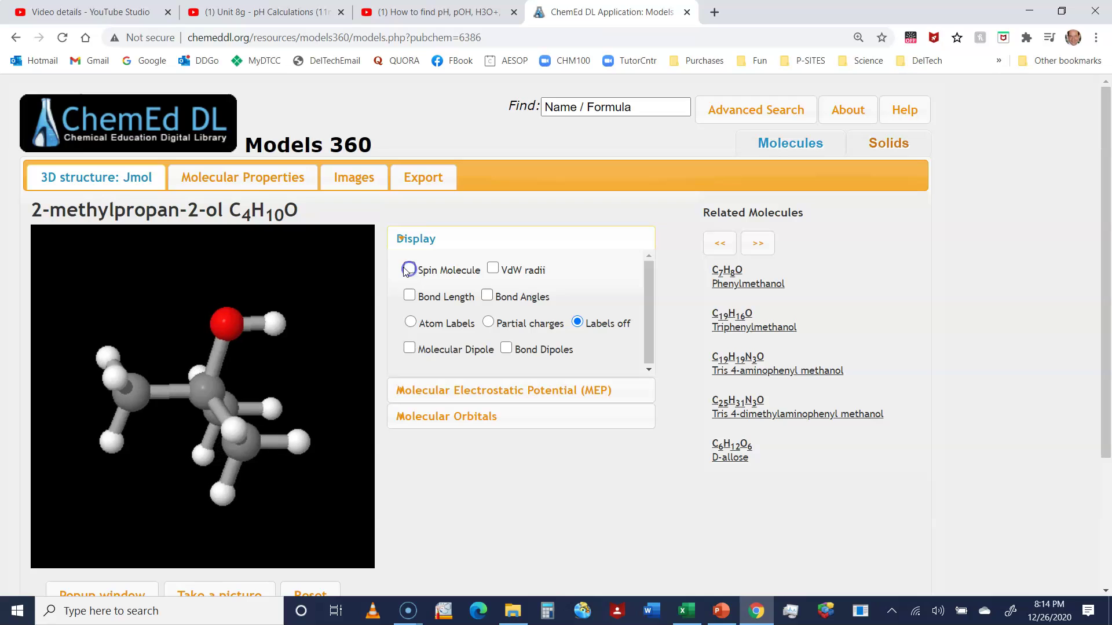
left_click(493, 269)
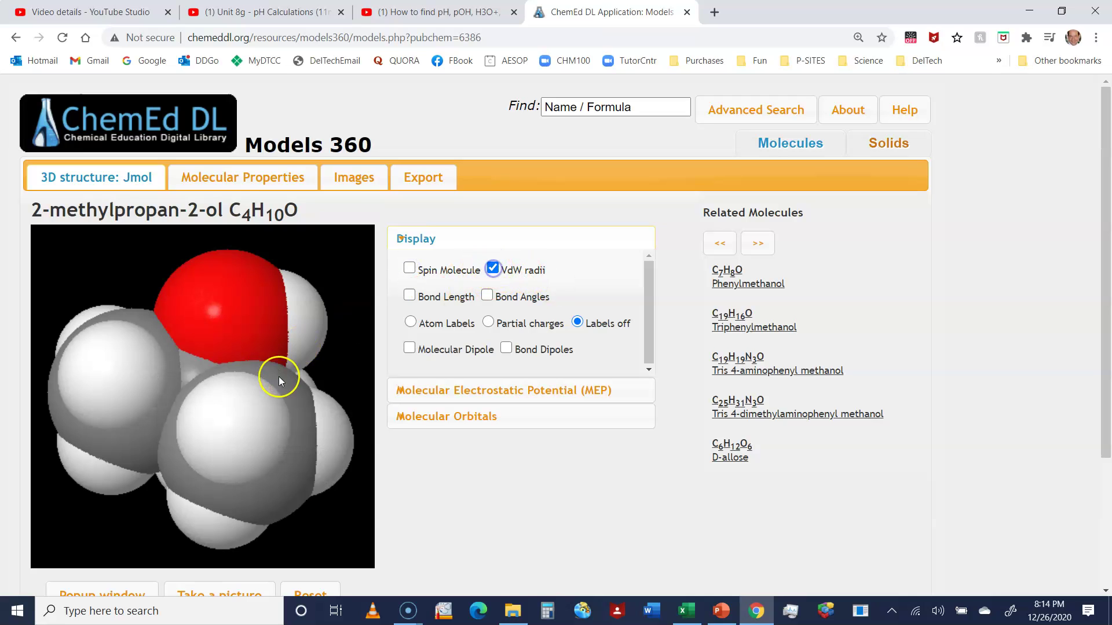
left_click_drag(297, 351, 137, 334)
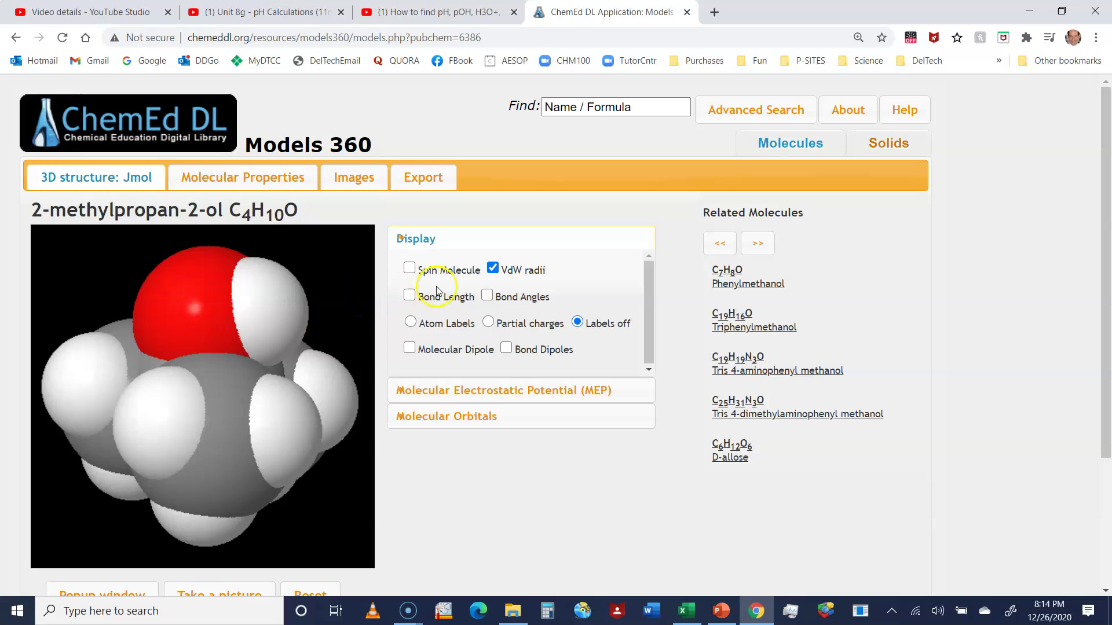
left_click(492, 269)
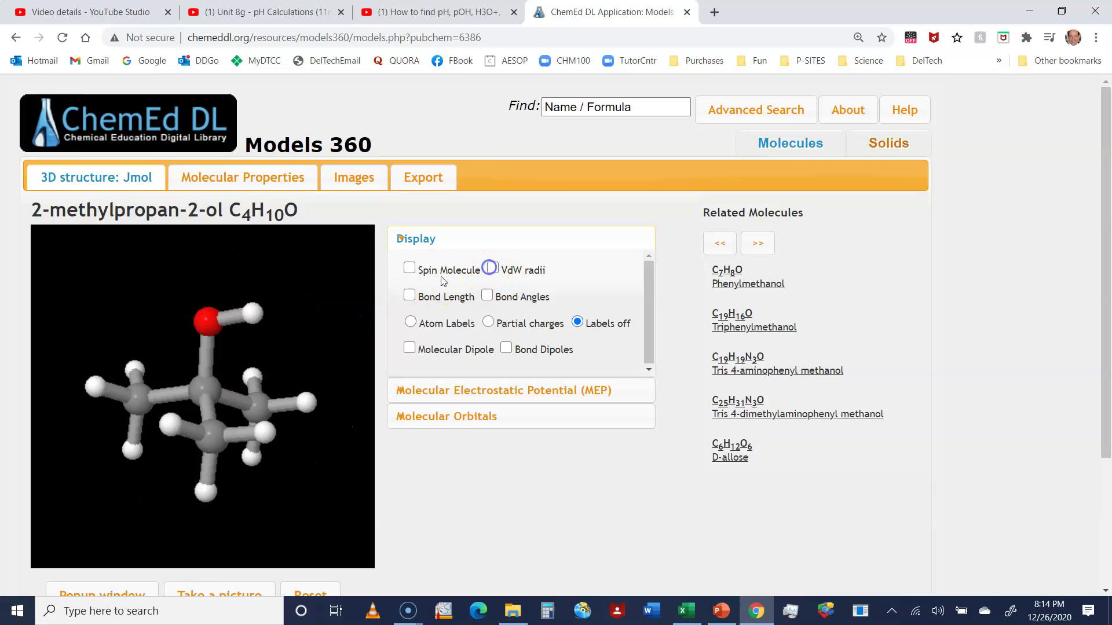
Step: Spin the ball-and-stick model to examine the geometry around its central carbon and hydroxyl group, and stop the rotation
left_click(410, 270)
left_click(409, 270)
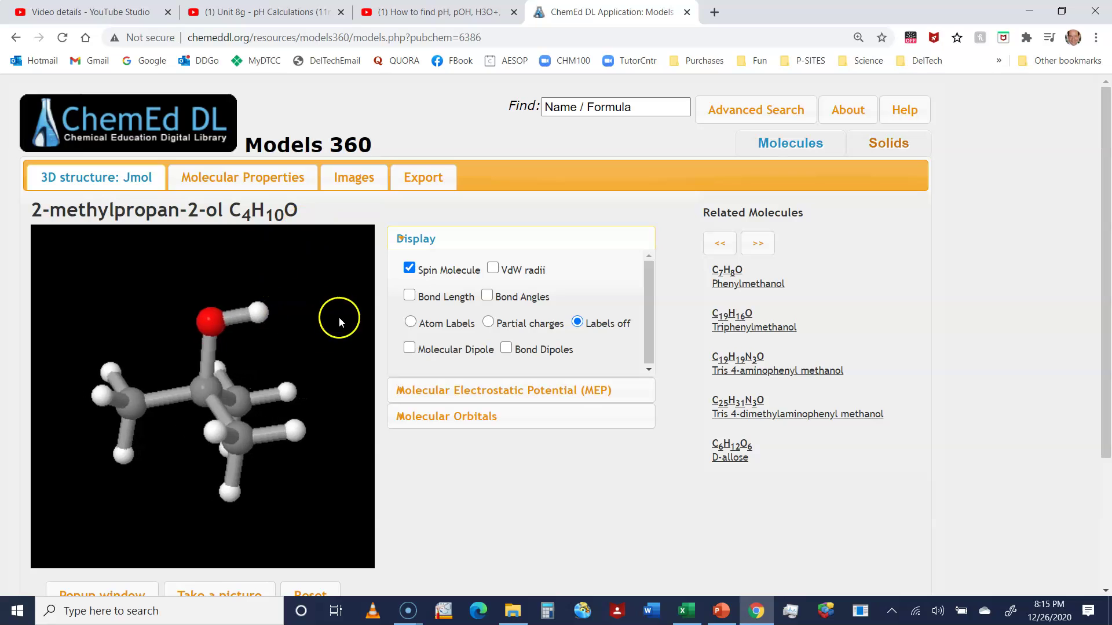
left_click(411, 268)
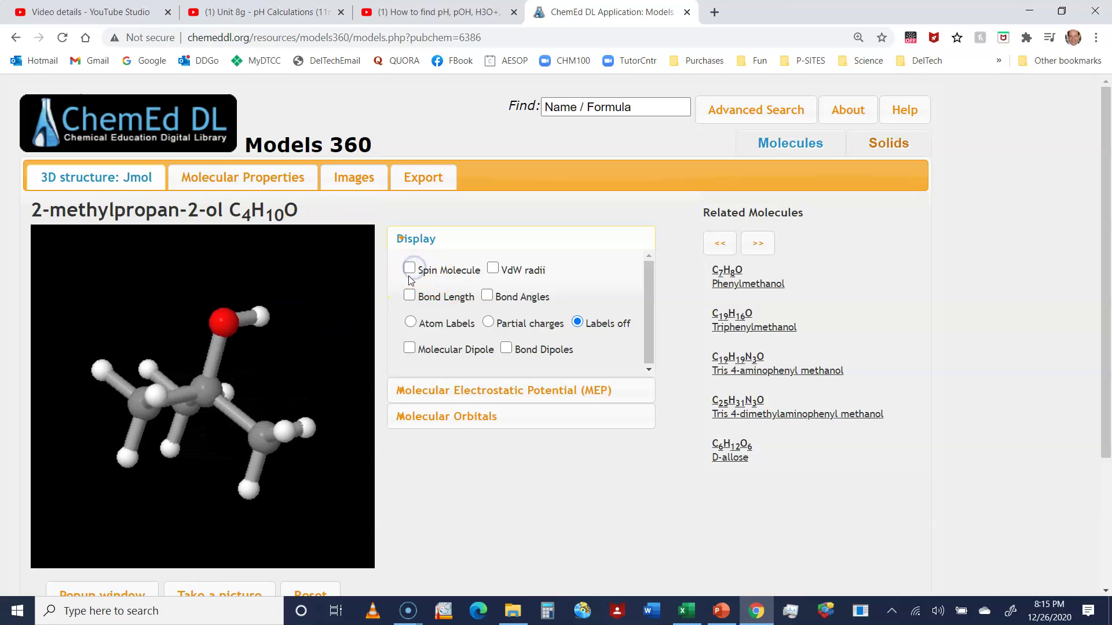